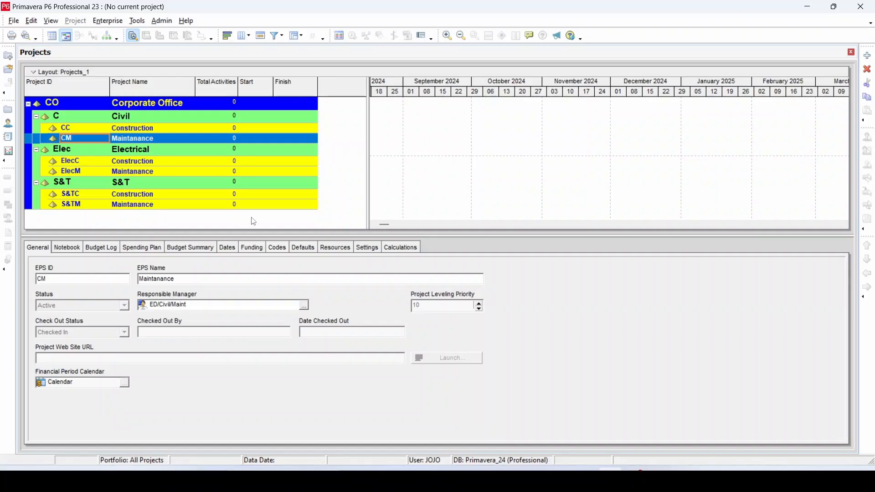
click(10, 58)
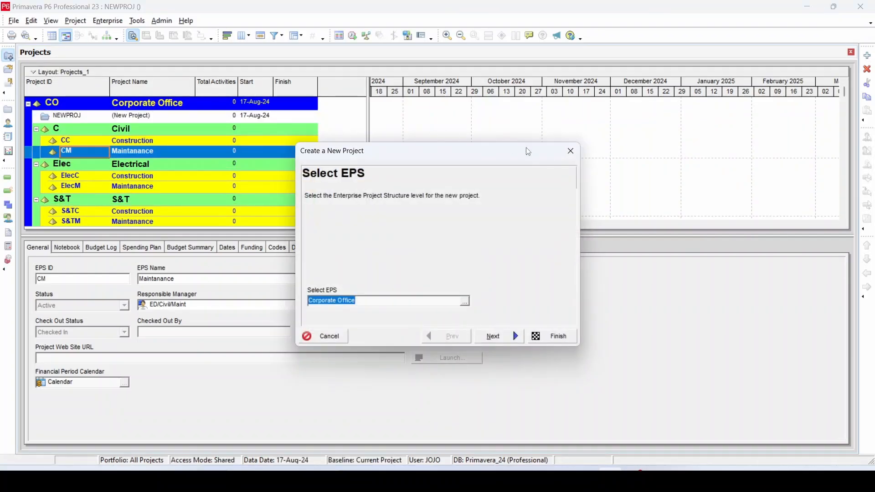
click(575, 150)
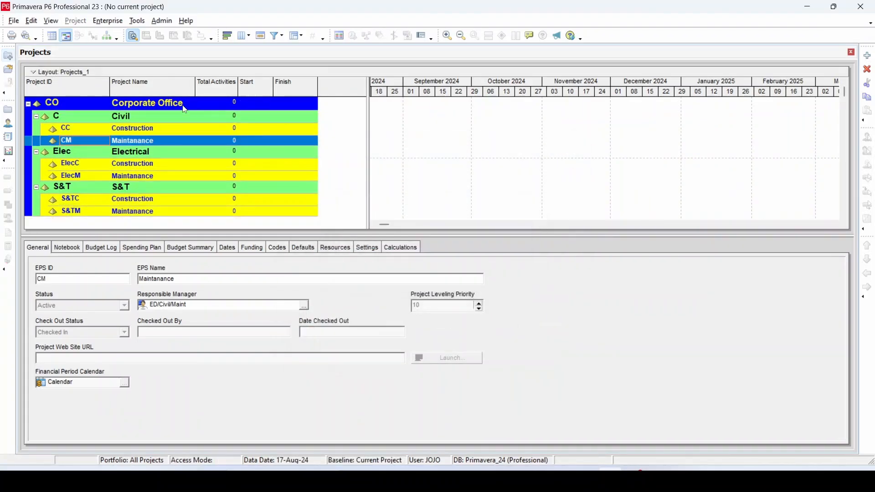
click(14, 21)
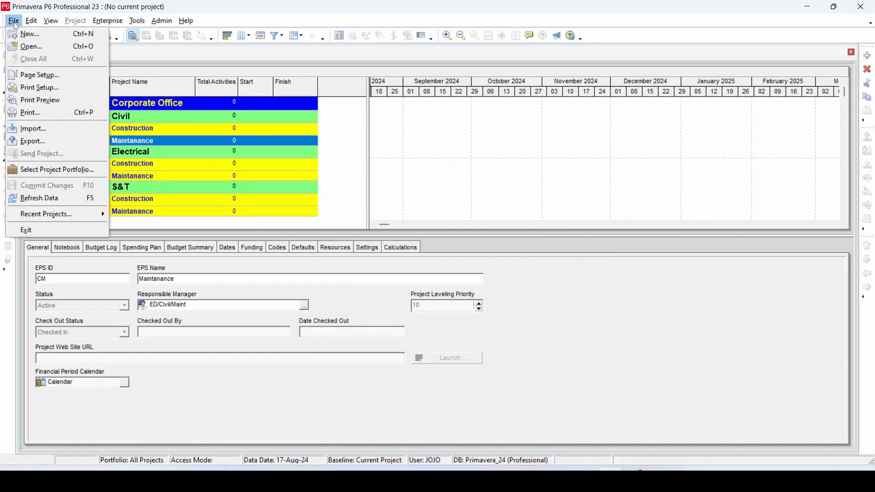
click(47, 37)
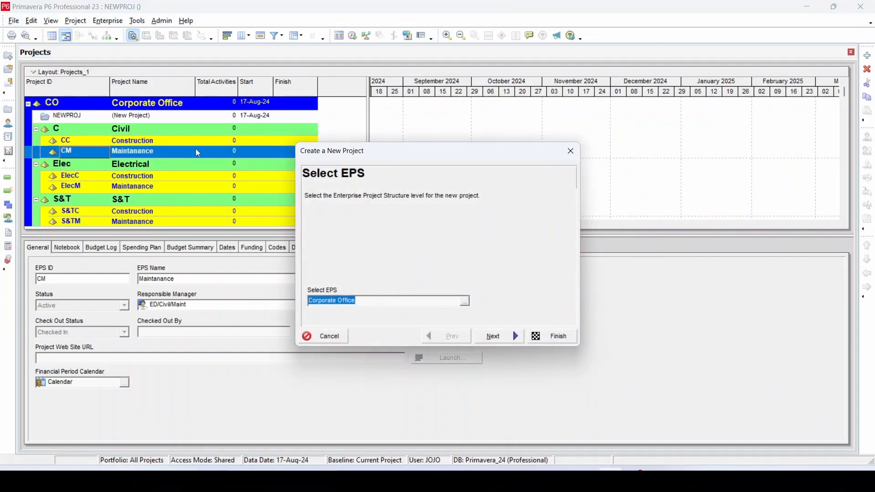
click(571, 151)
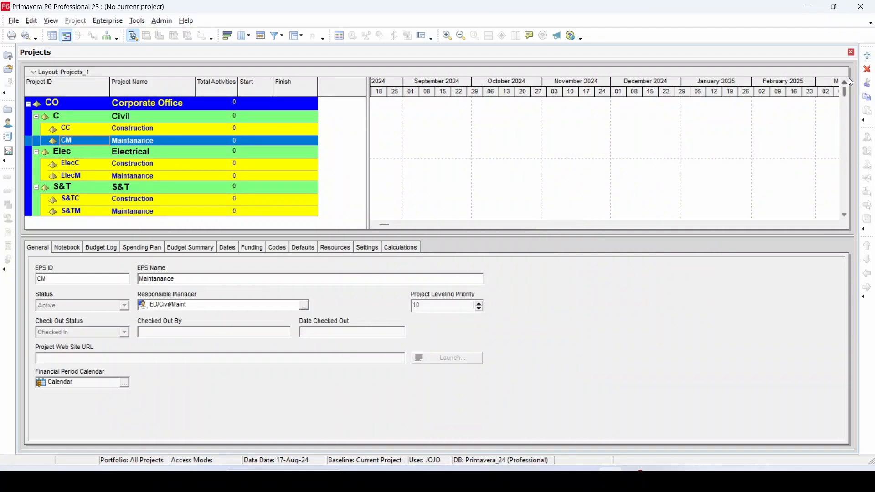
Start a new project and assign it to the Construction (CC) EPS node under Civil.
click(870, 56)
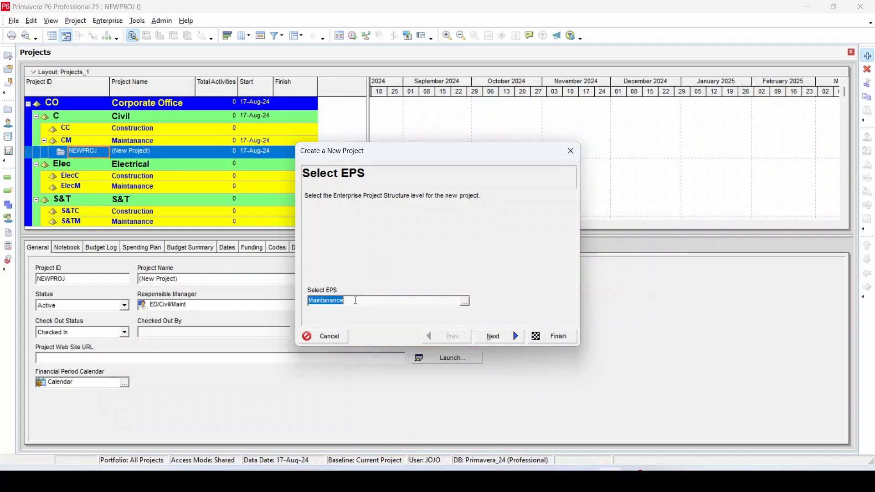
click(463, 303)
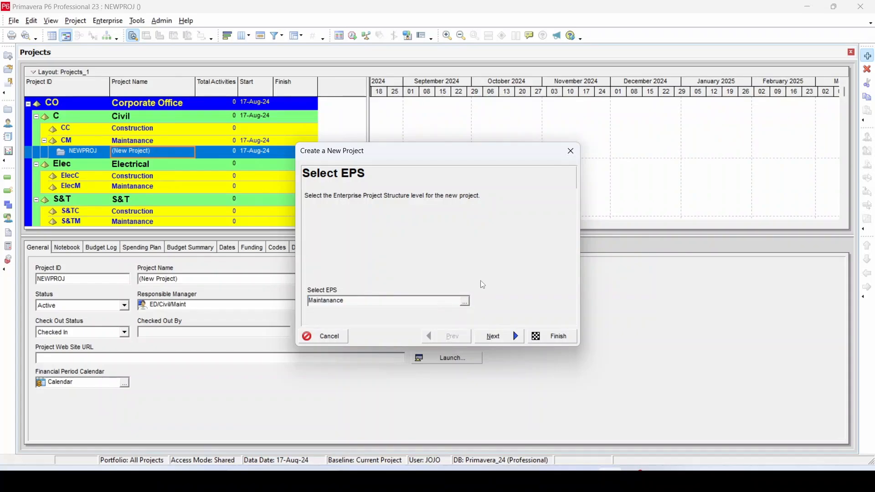
click(465, 301)
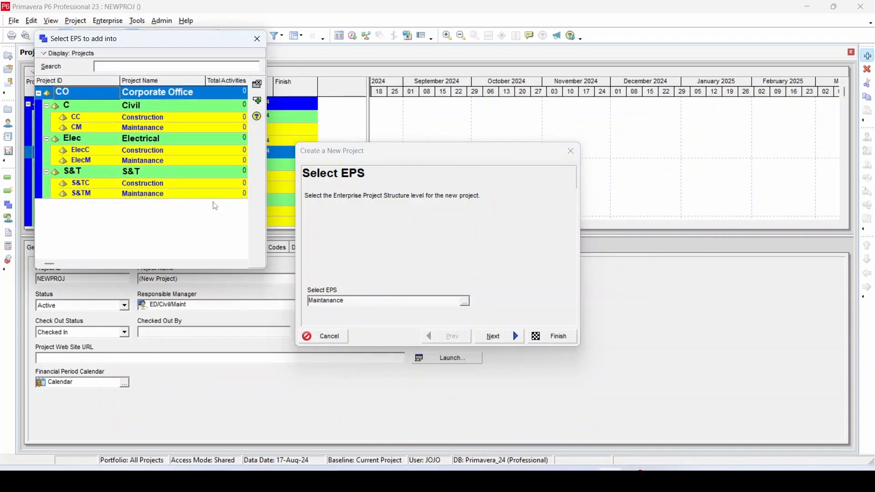
click(148, 119)
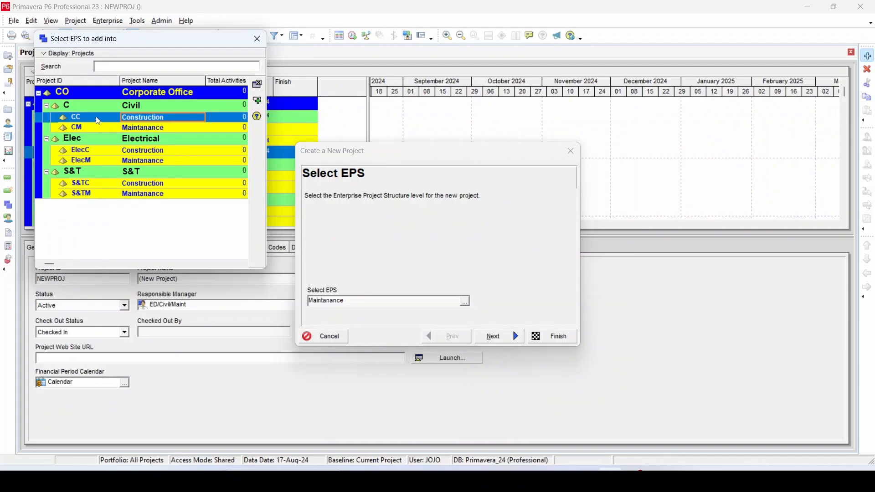
double_click(99, 119)
click(499, 339)
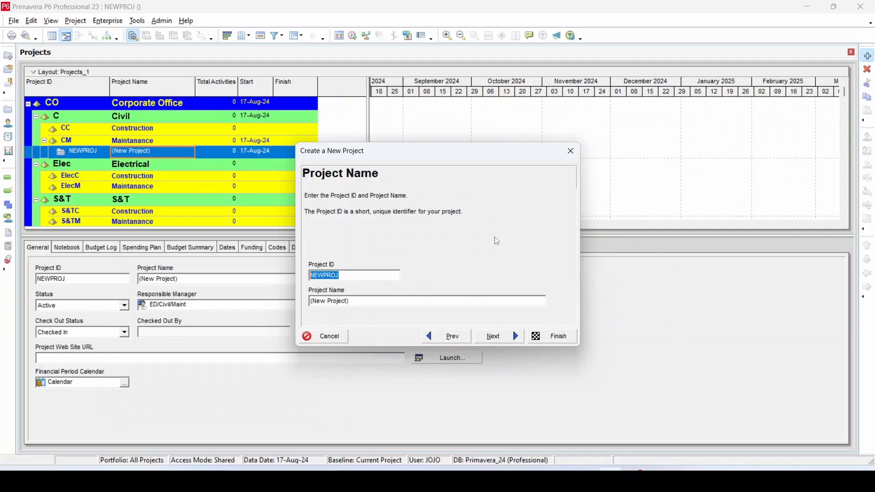
Set the new project's ID to Test_1 and its name to Test Project.
text(Test_1)
key(Tab)
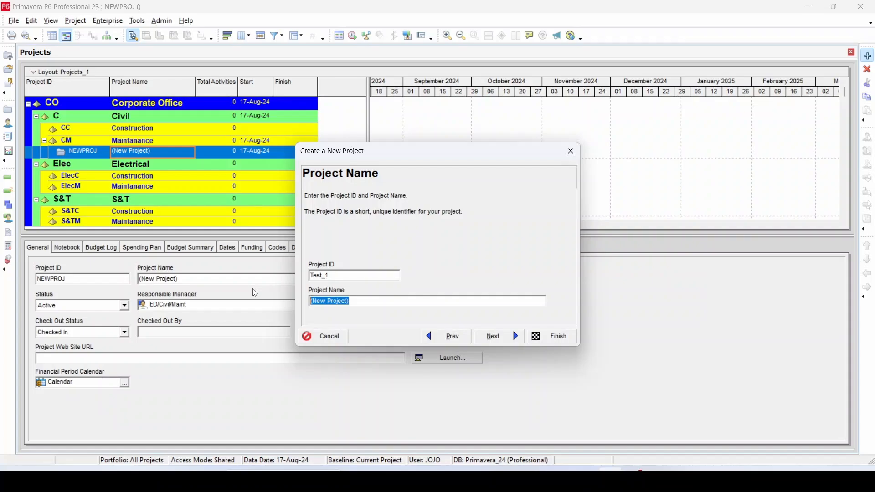
text(Test Project)
click(501, 338)
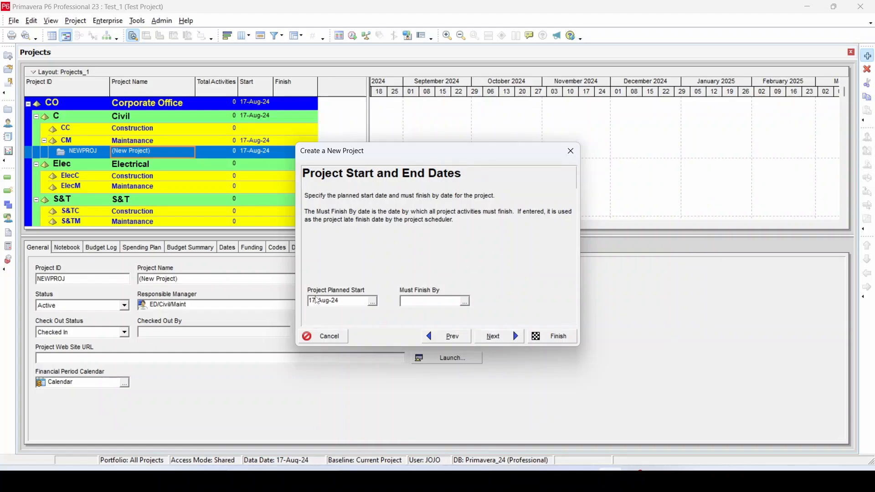
Set the project's planned start to 02-Sep-24 and leave the Must Finish By date empty.
click(374, 302)
click(449, 114)
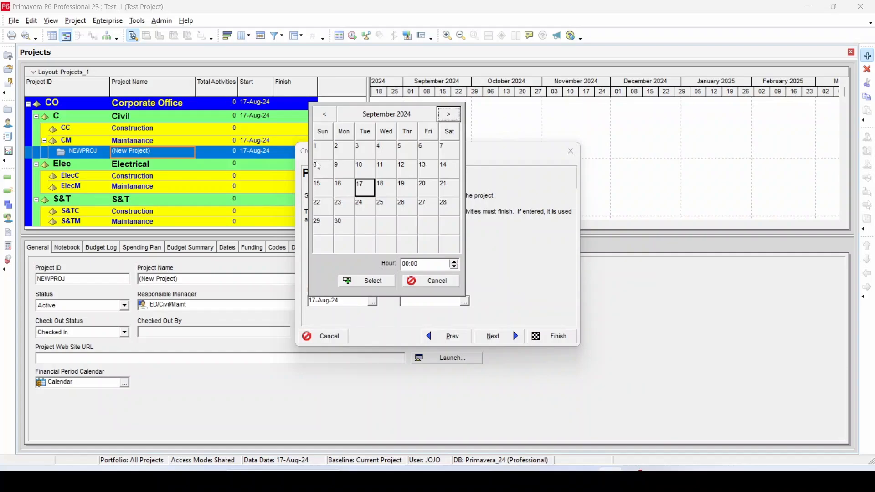
double_click(339, 148)
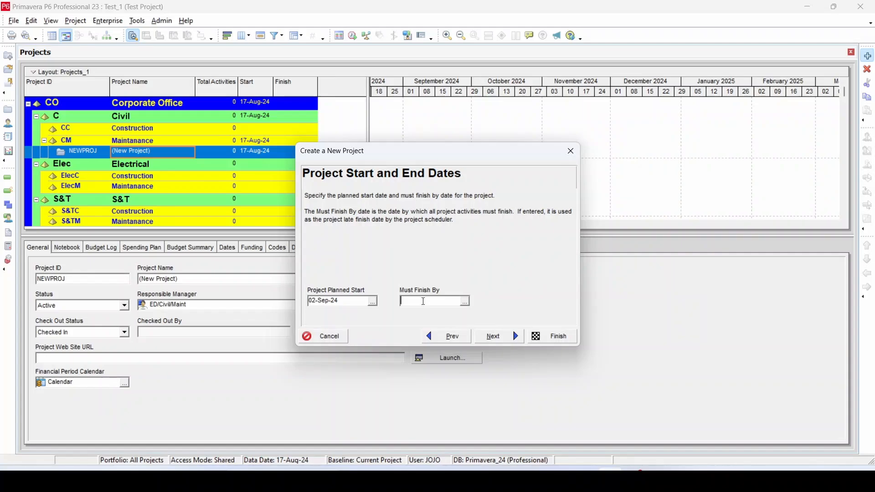
click(497, 336)
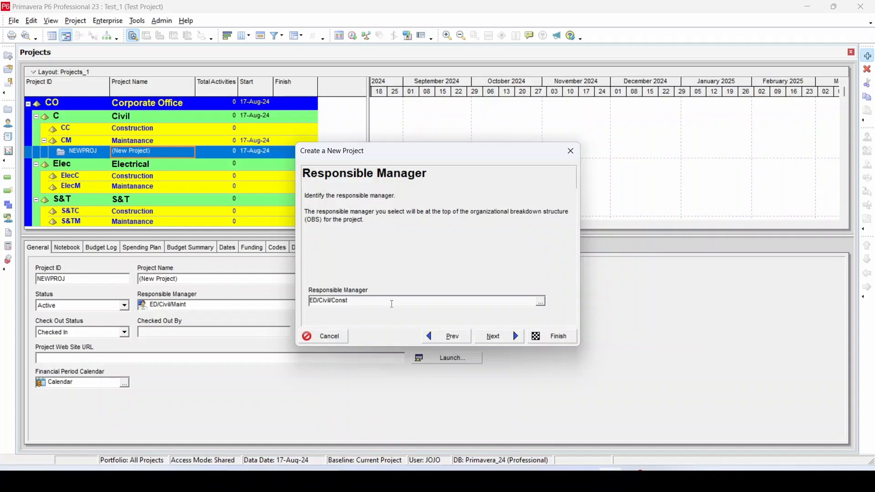
Accept ED/Civil/Const as responsible manager and Price / Unit as rate type, and finish creating the project.
click(503, 340)
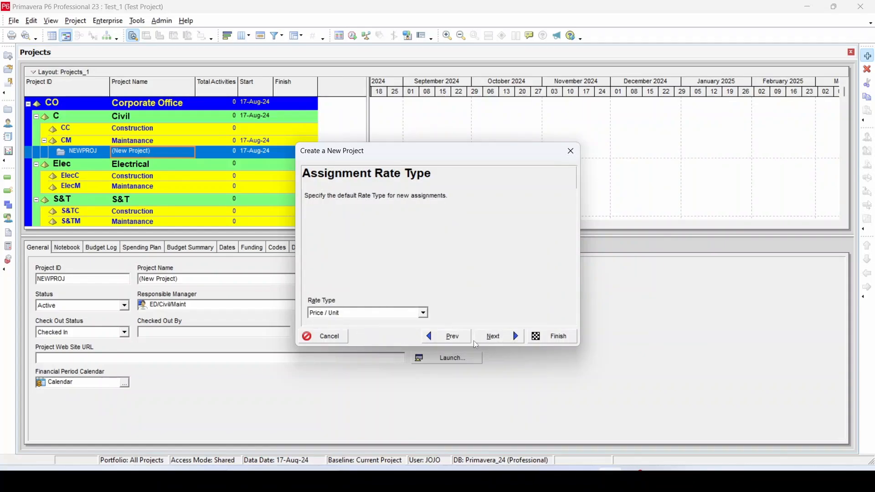
click(507, 341)
click(556, 337)
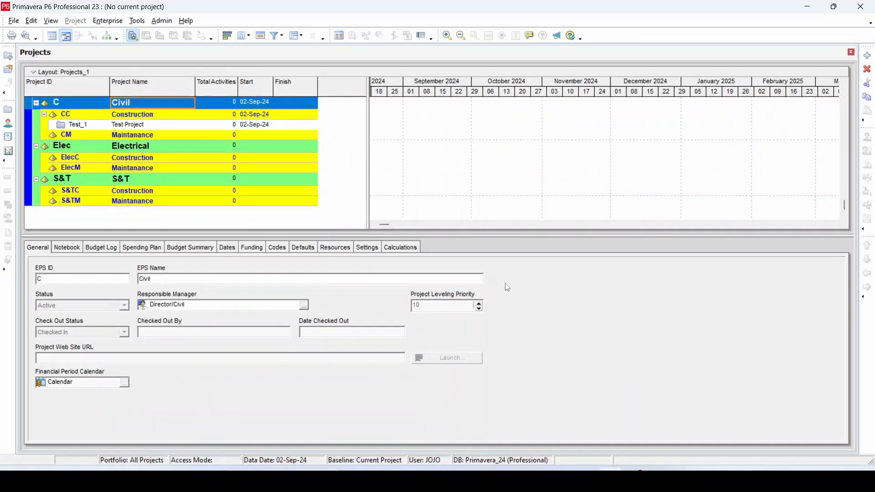
Select the Test_1 project and review its project name and responsible manager in the general details.
click(88, 128)
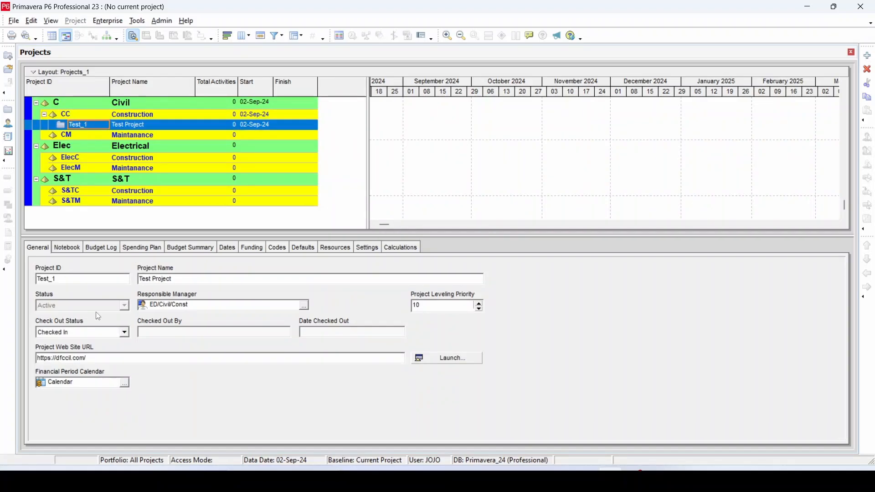
click(38, 248)
click(204, 279)
click(225, 309)
Change the Test_1 project's check out status to Checked Out and confirm the change.
click(125, 334)
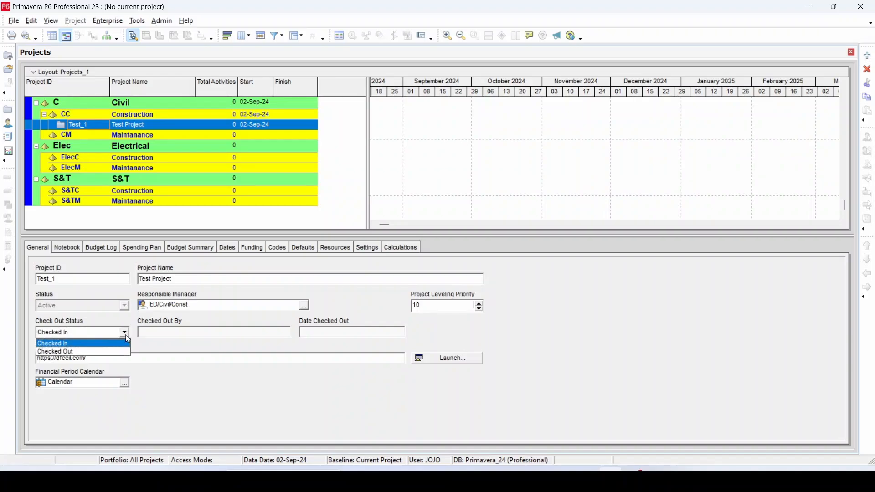
click(97, 352)
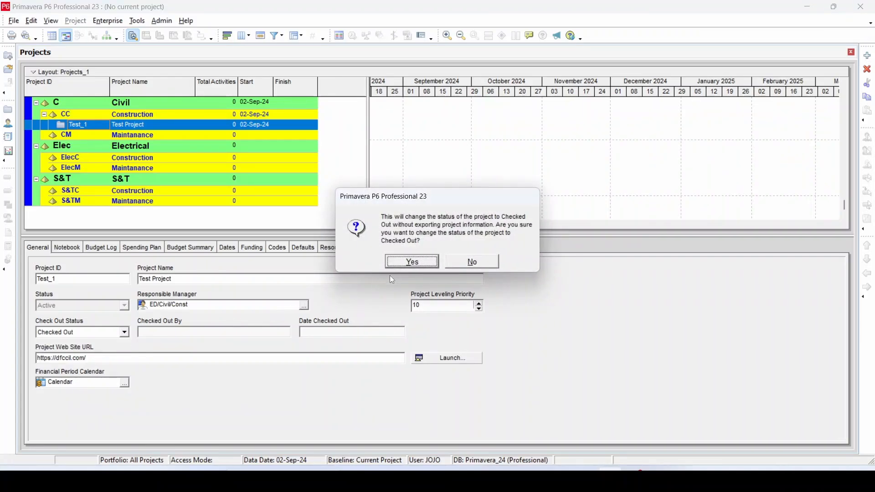
click(403, 264)
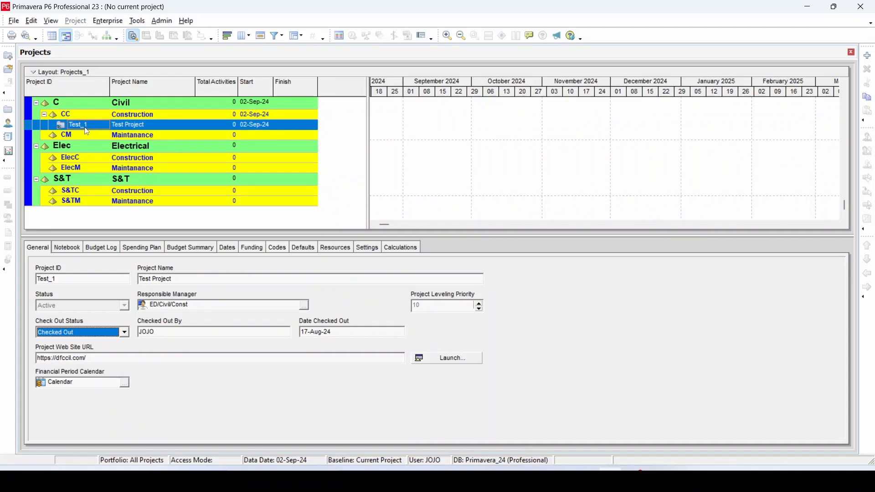
Set the Test_1 project's check out status back to Checked In and confirm the change.
click(124, 332)
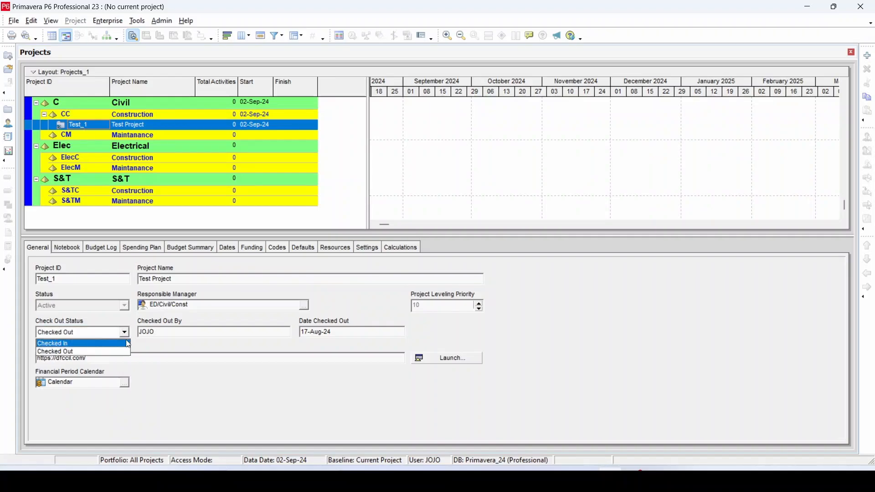
click(127, 344)
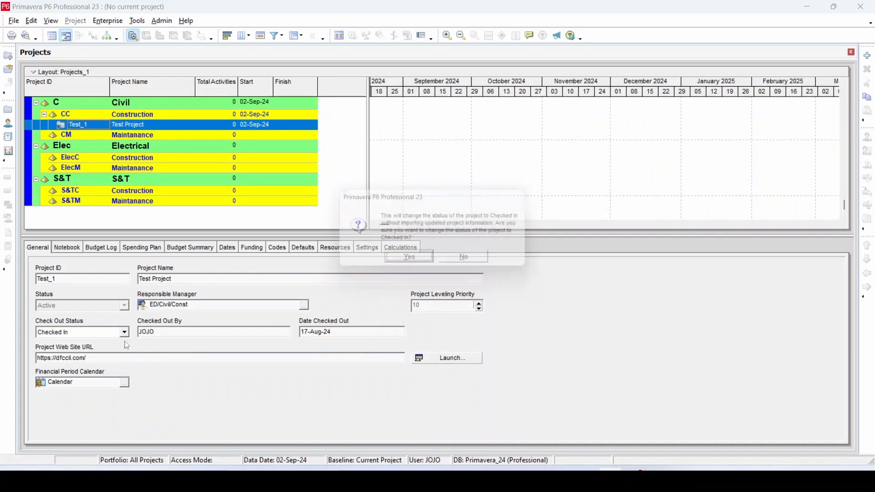
click(411, 264)
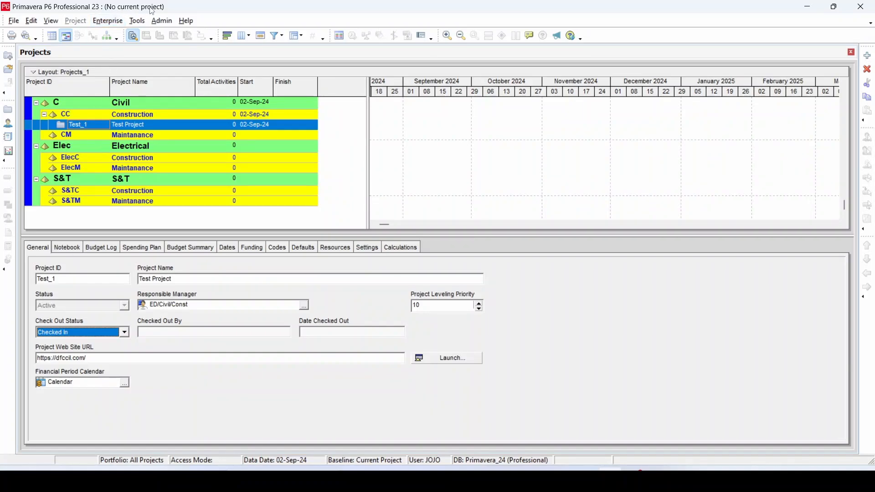
Open the Test_1 project and return to the projects list.
click(60, 127)
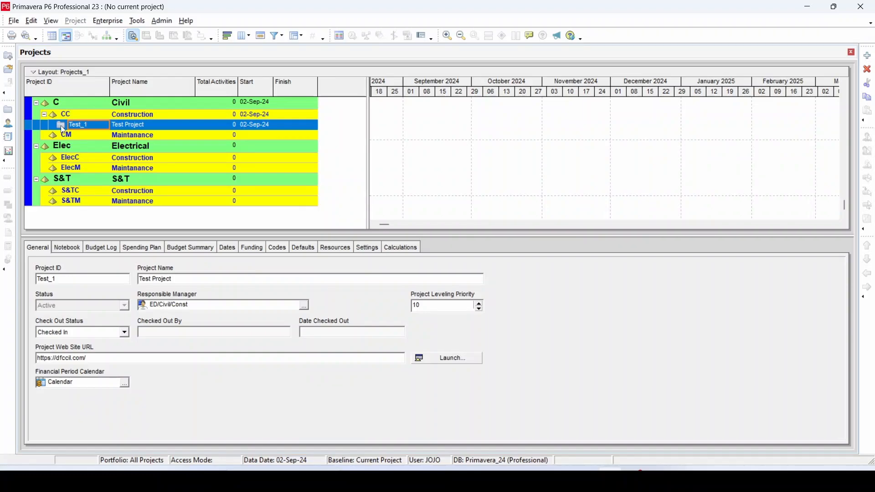
right_click(61, 127)
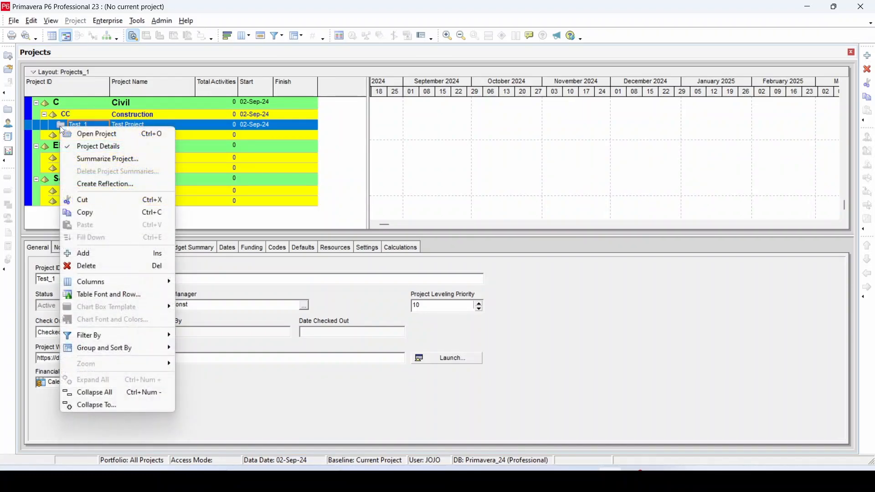
click(126, 136)
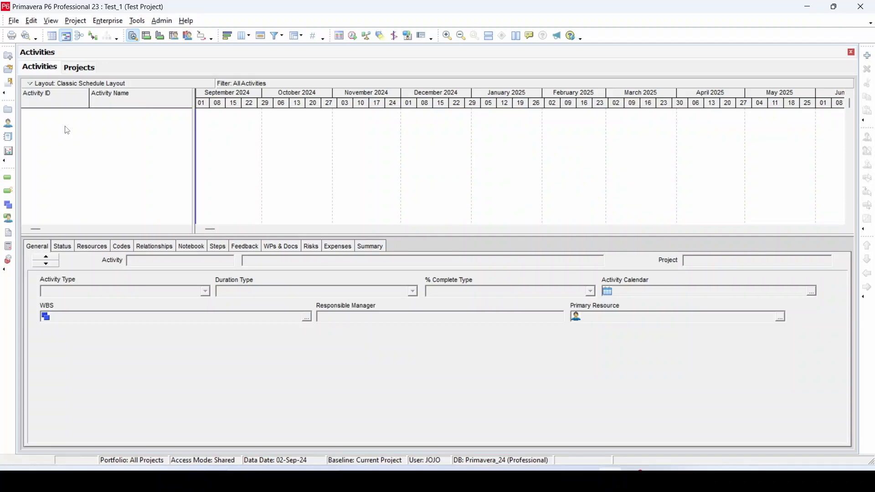
click(80, 73)
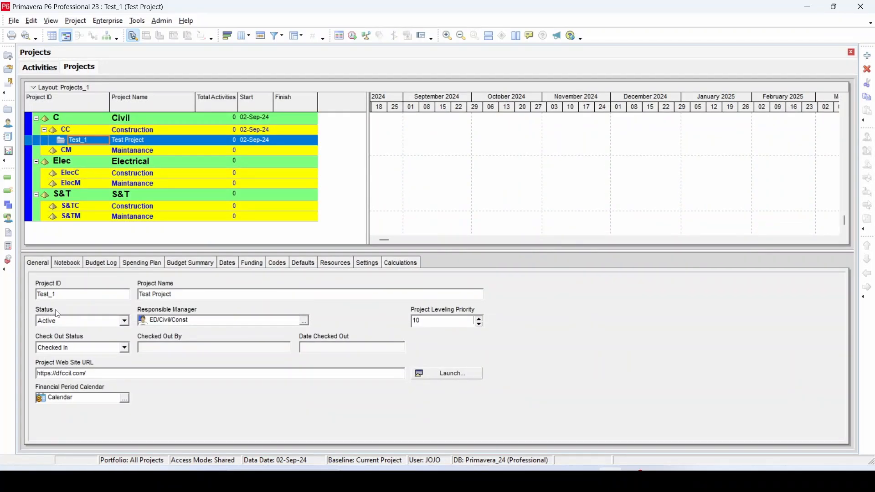
Examine the status options available for Test_1 and launch its project web site URL.
click(125, 322)
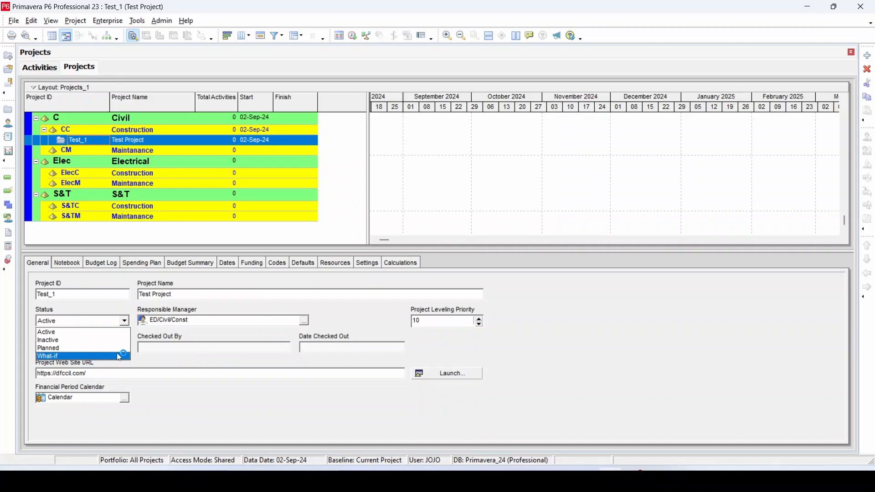
click(213, 376)
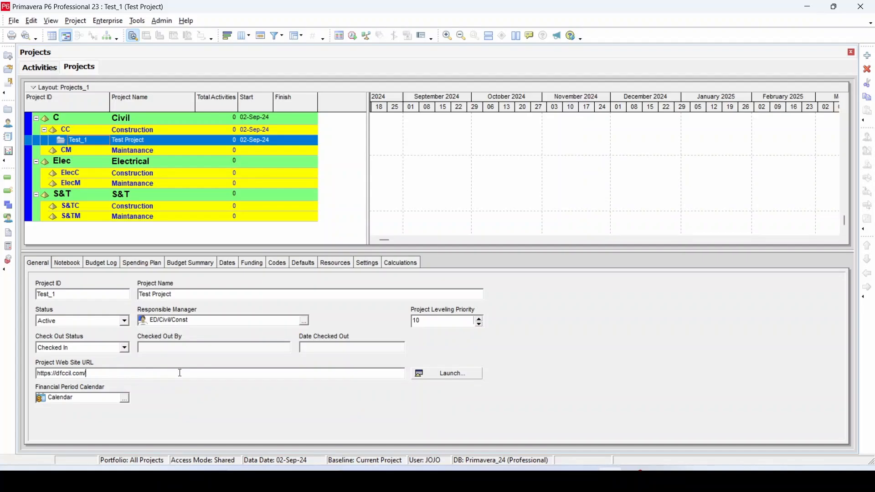
click(442, 379)
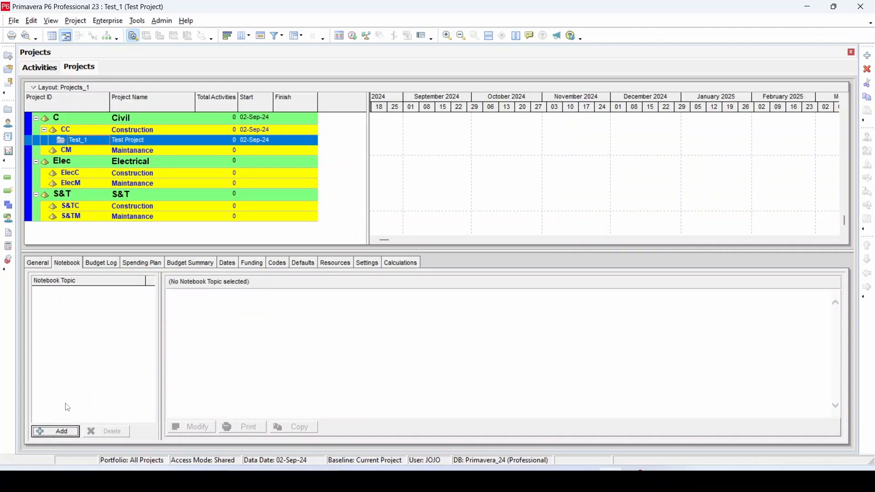
Assign the Description notebook topic to the Test_1 project and enter "asfsgfsdg" as its text.
click(59, 434)
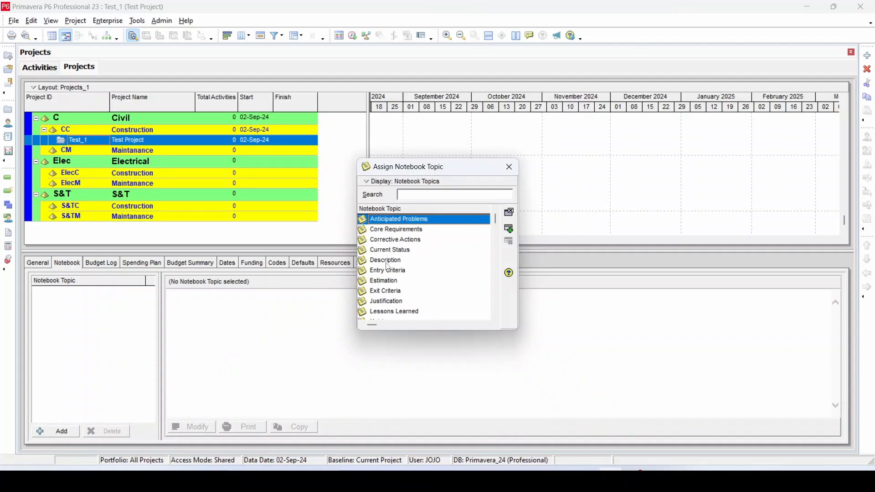
double_click(387, 264)
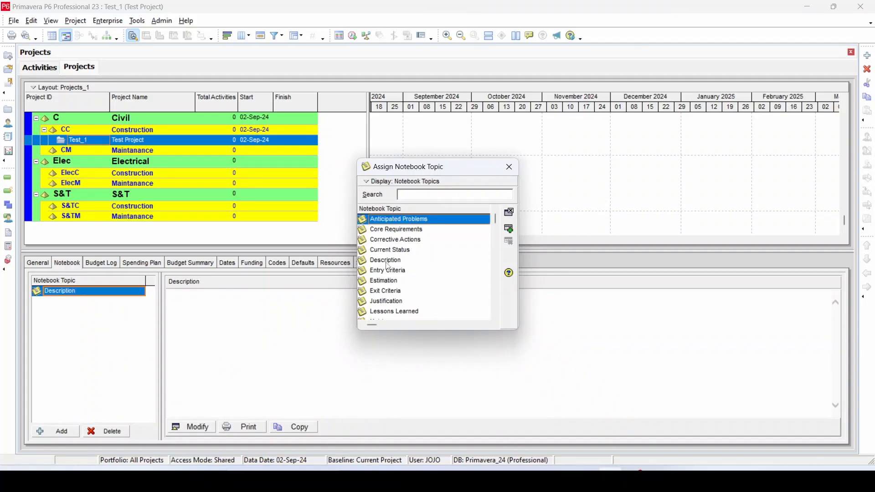
click(509, 167)
click(208, 431)
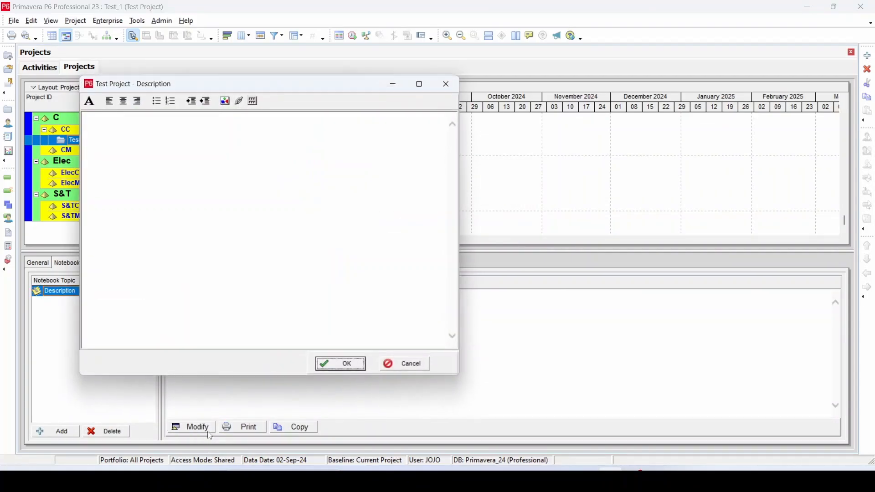
text(asfsgfsdg)
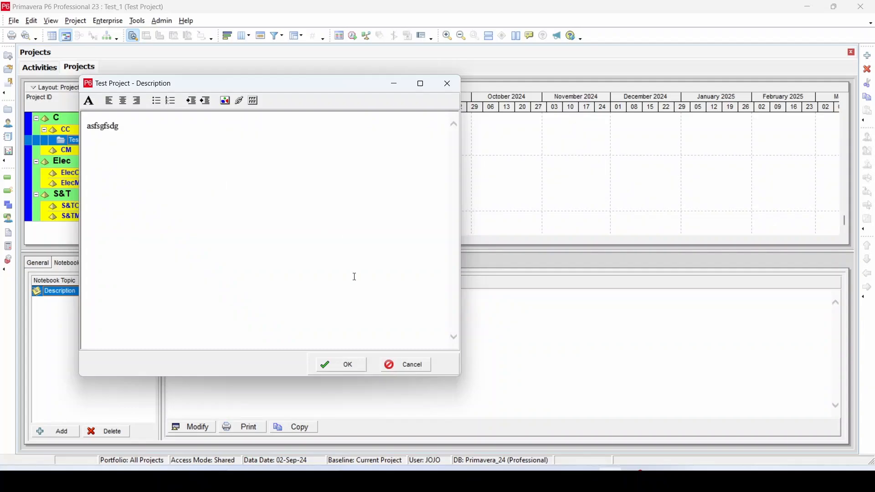
click(344, 365)
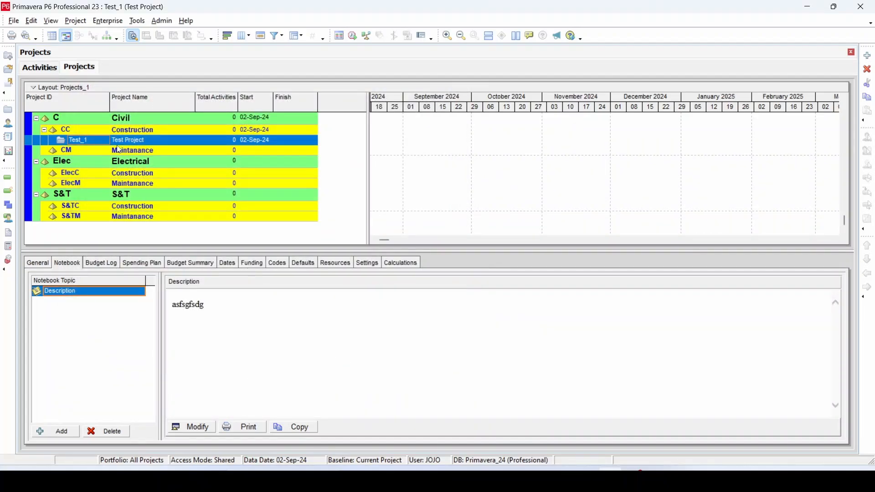
Review the project's budget summary and set the Project Planned Start to 01-Oct-24.
click(102, 264)
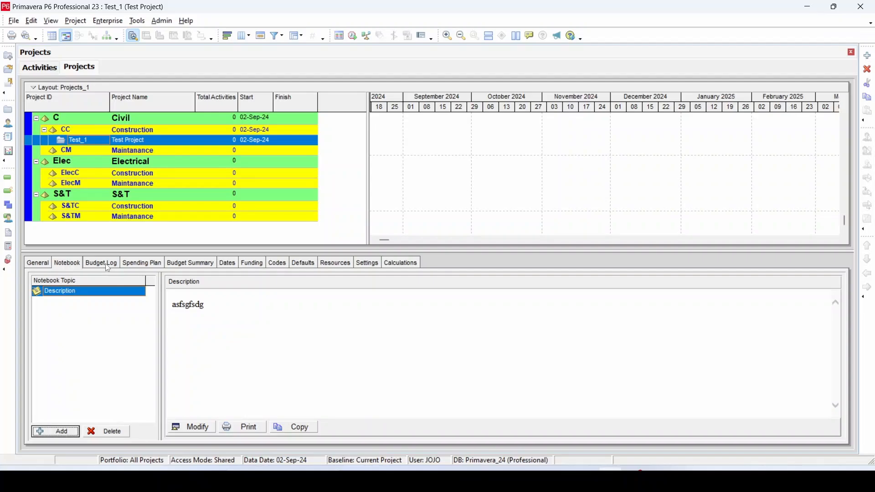
click(192, 264)
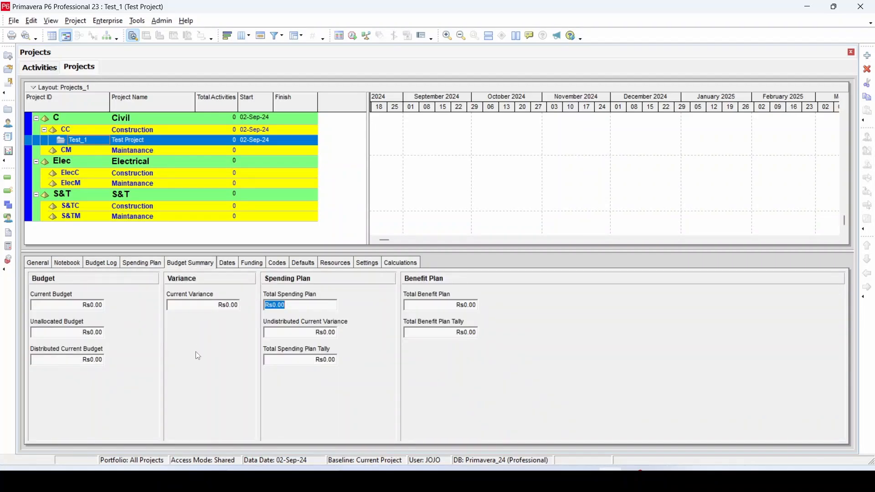
click(229, 263)
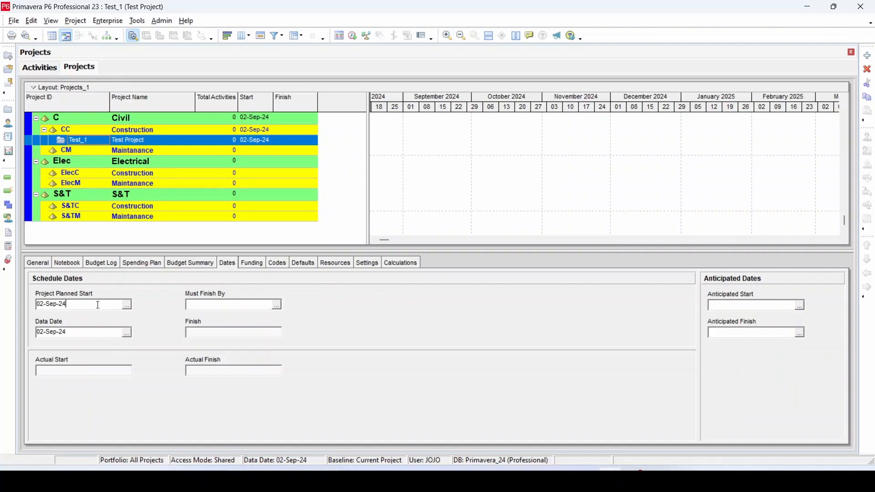
click(128, 308)
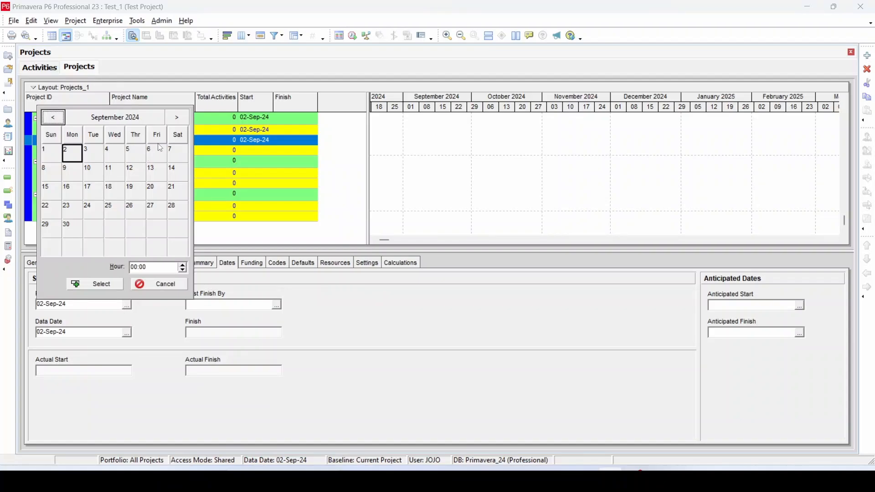
click(176, 118)
double_click(97, 155)
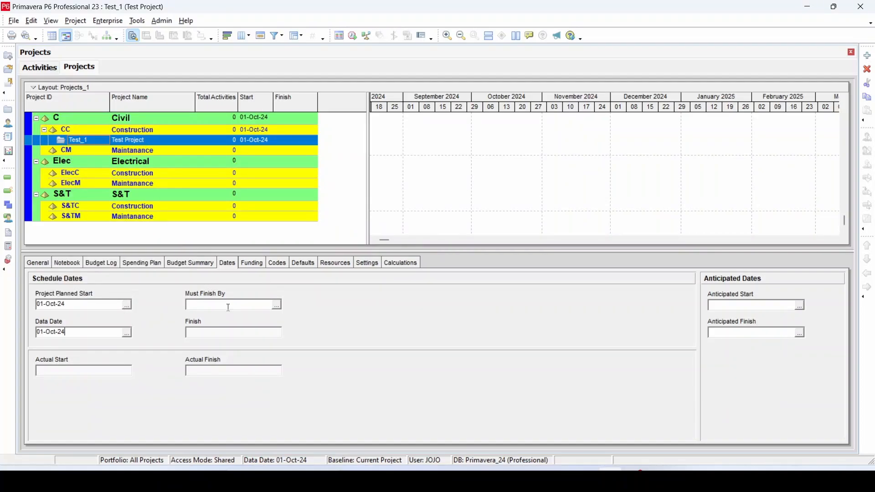
Review the project's funding and codes, and set its fiscal year to begin on the 1st day of April.
click(252, 263)
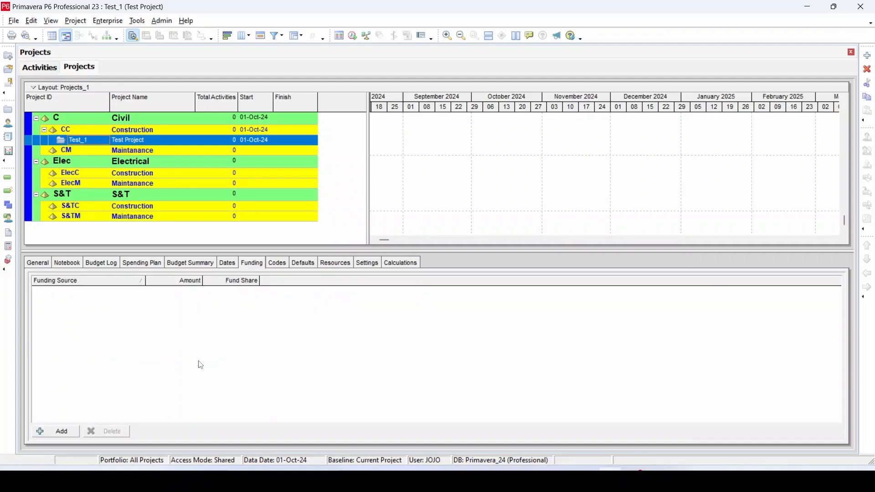
click(278, 264)
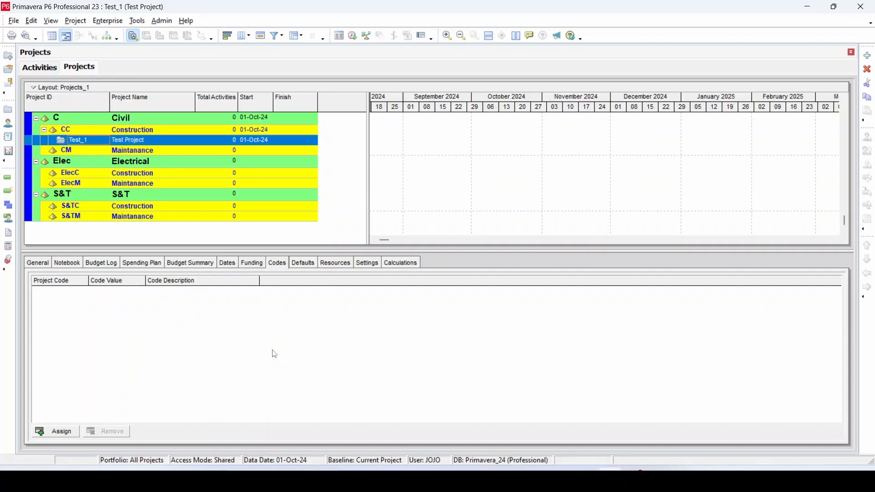
click(303, 264)
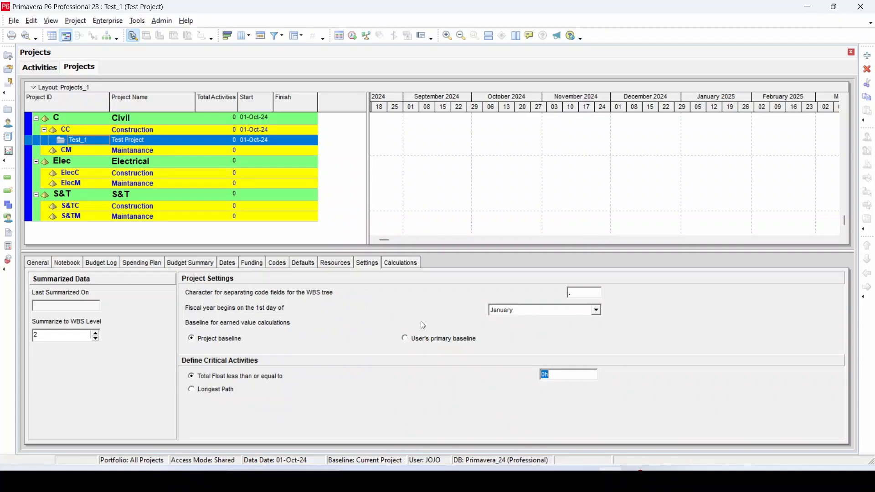
click(522, 311)
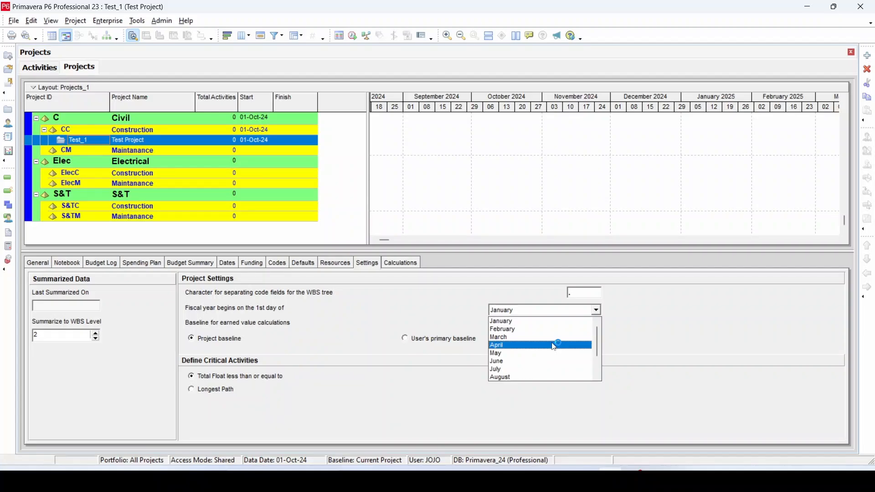
click(555, 347)
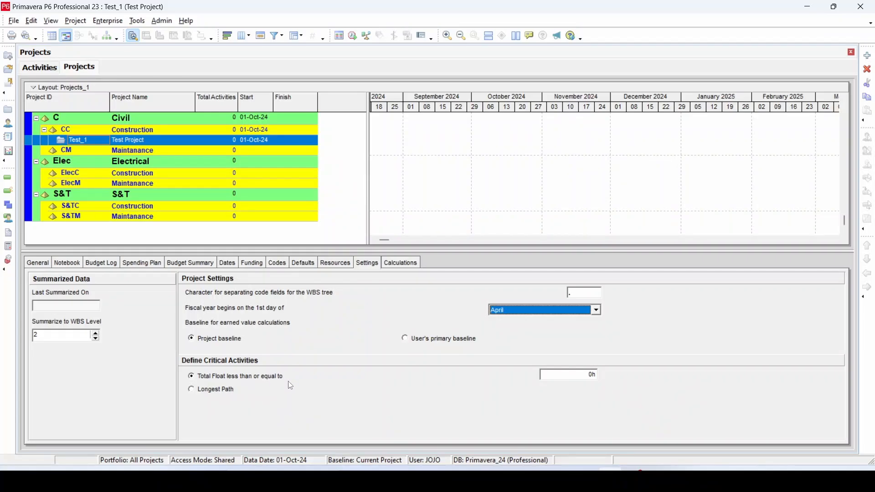
Review the project's calculation options, add User Defined Fields to the displayed project details, and open those fields.
click(401, 264)
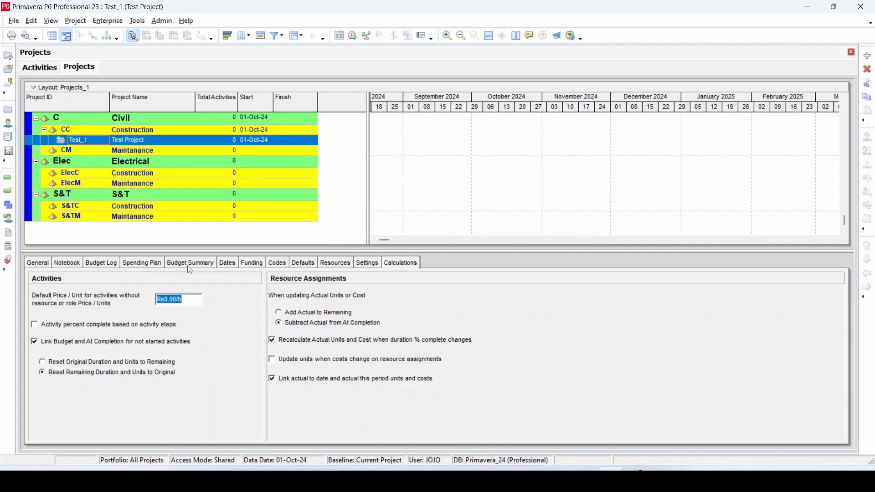
right_click(436, 264)
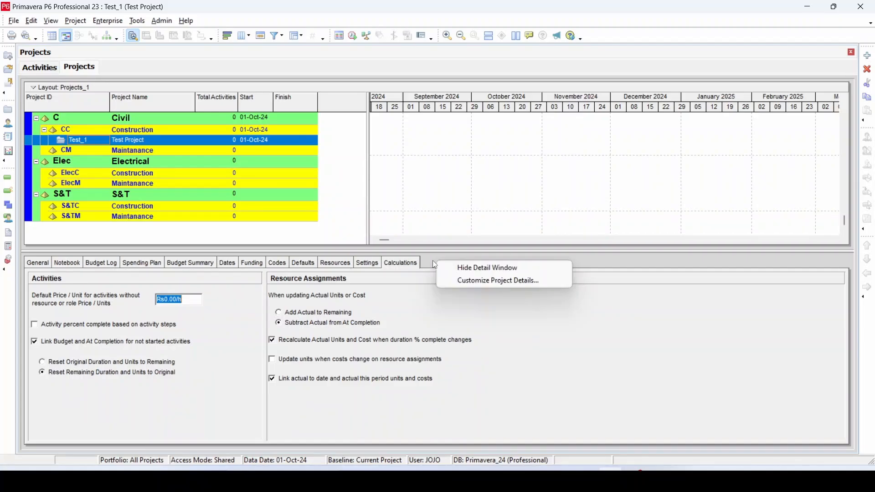
click(497, 283)
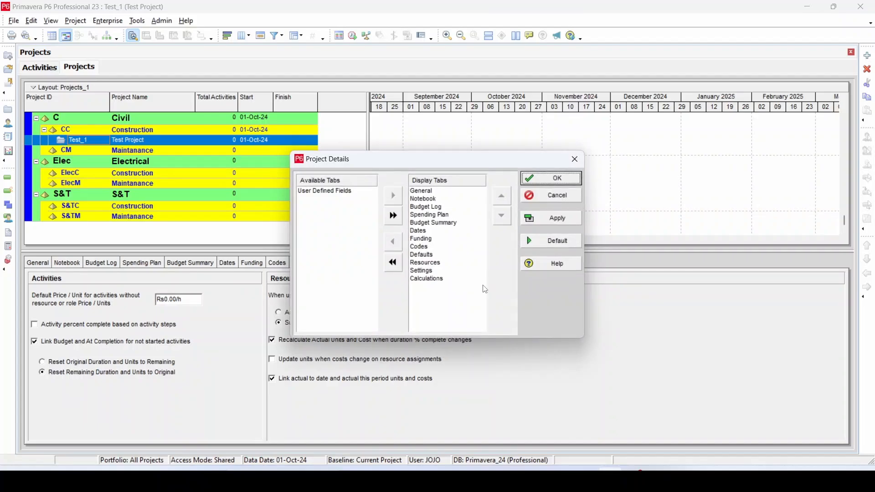
click(345, 196)
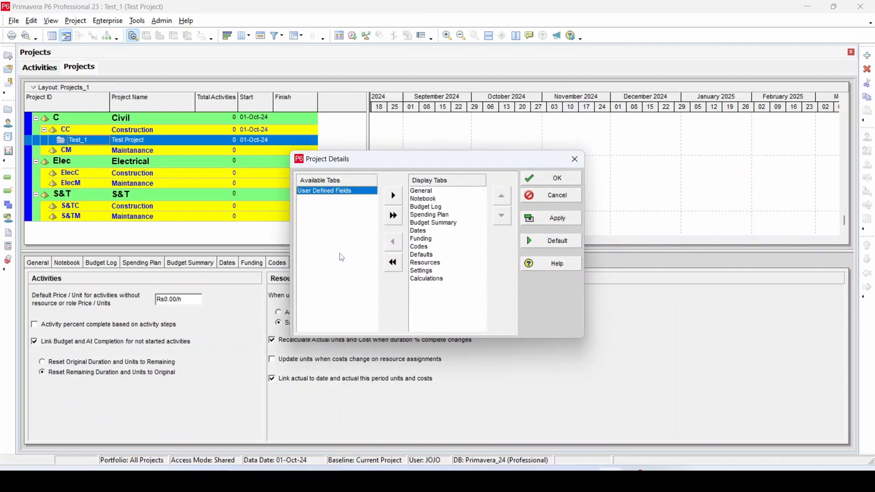
click(395, 196)
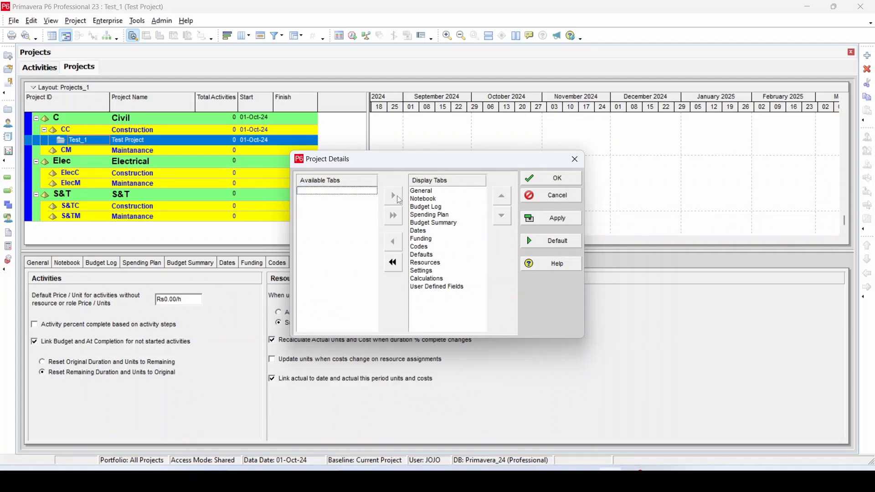
click(566, 221)
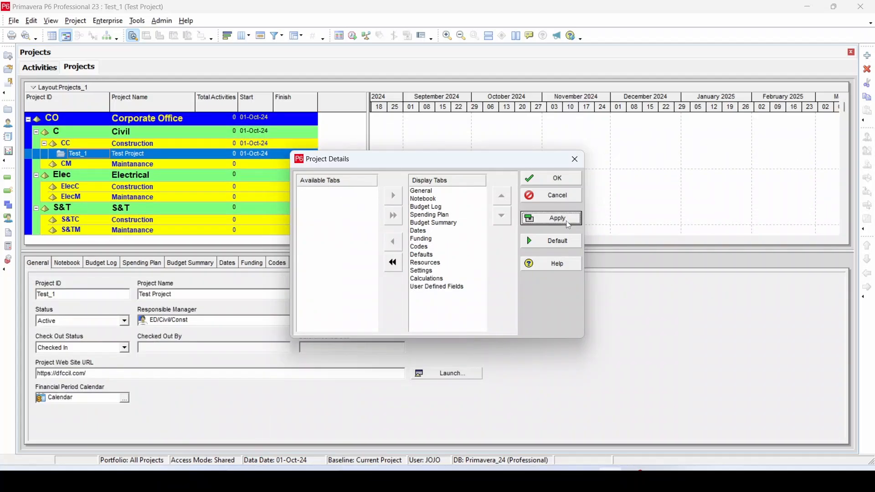
click(562, 179)
click(451, 263)
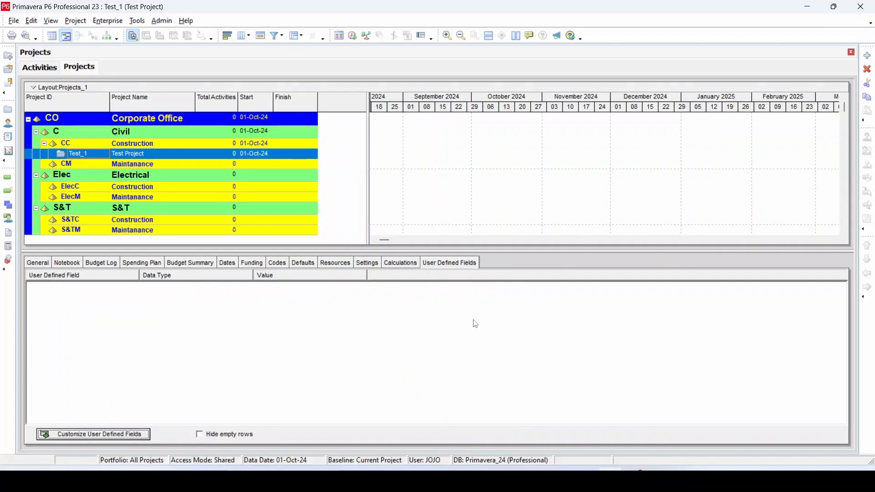
Copy the Test_1 project into Electrical Maintanance (ElecM), keeping the default project and WBS copy options, and select the copy.
click(258, 156)
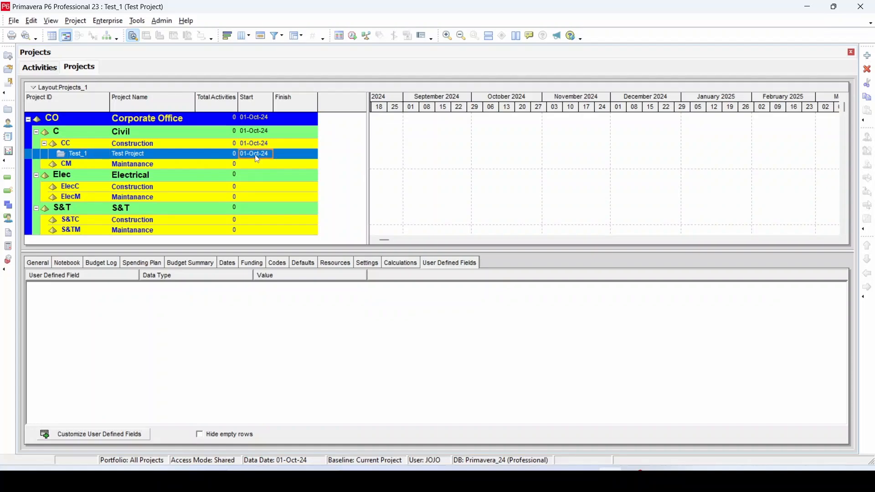
click(297, 156)
right_click(59, 154)
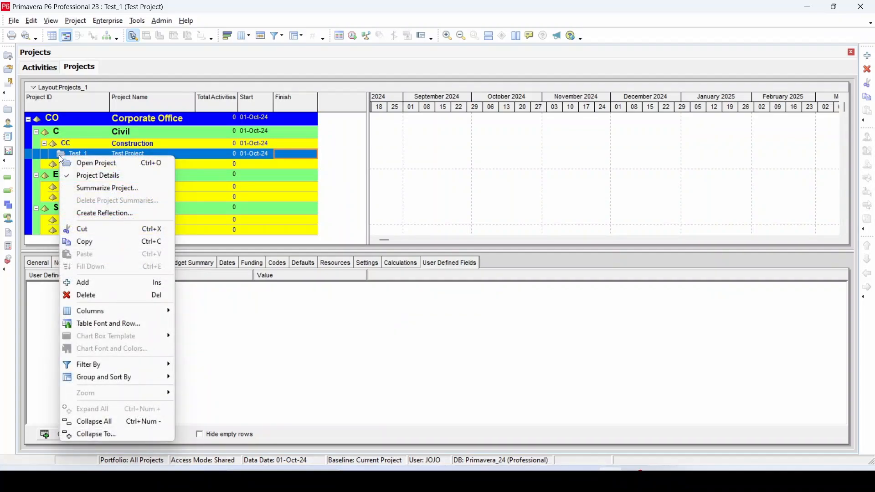
right_click(52, 157)
click(83, 245)
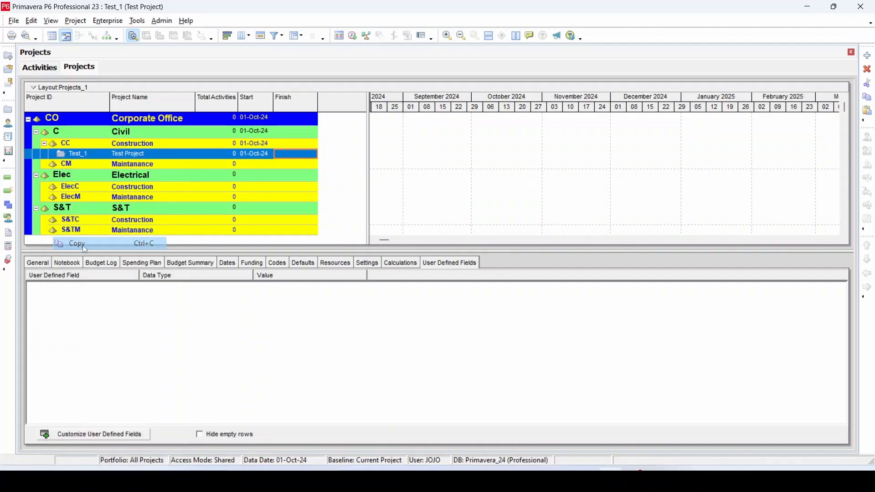
click(77, 199)
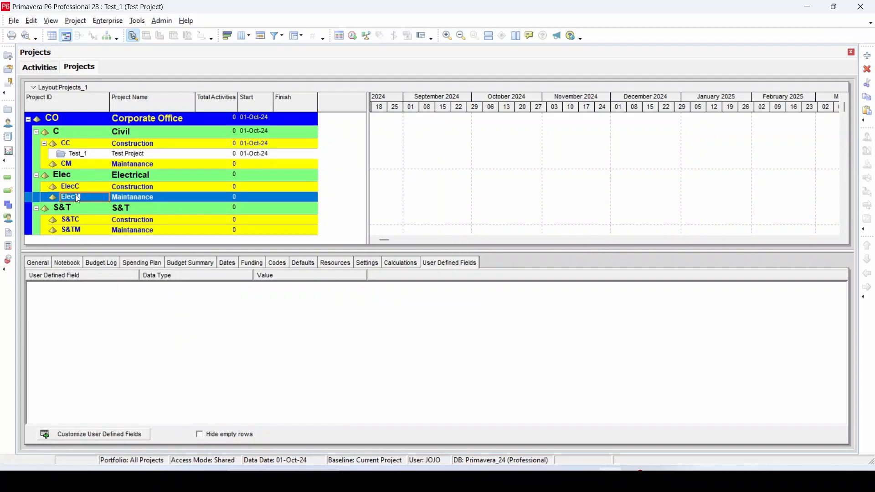
right_click(78, 199)
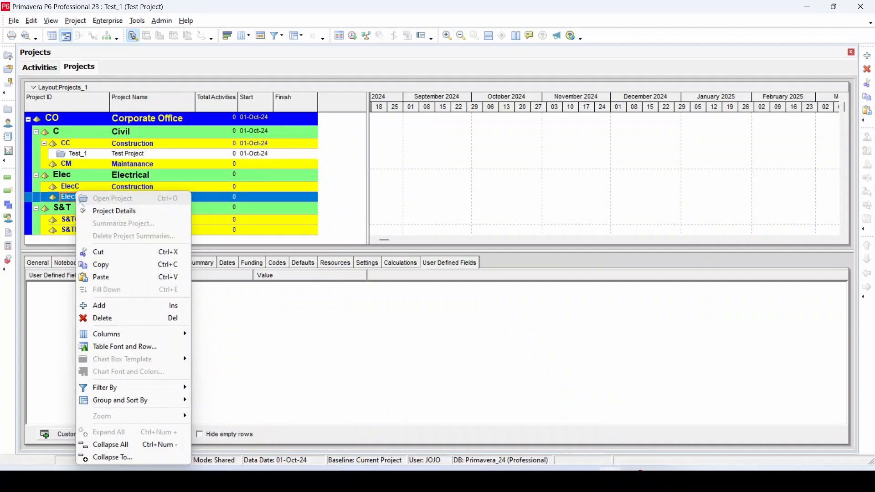
click(114, 278)
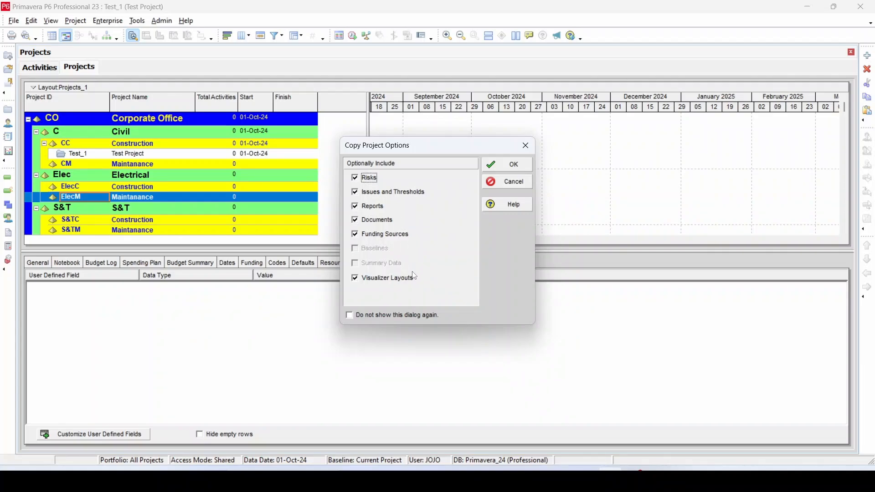
click(501, 164)
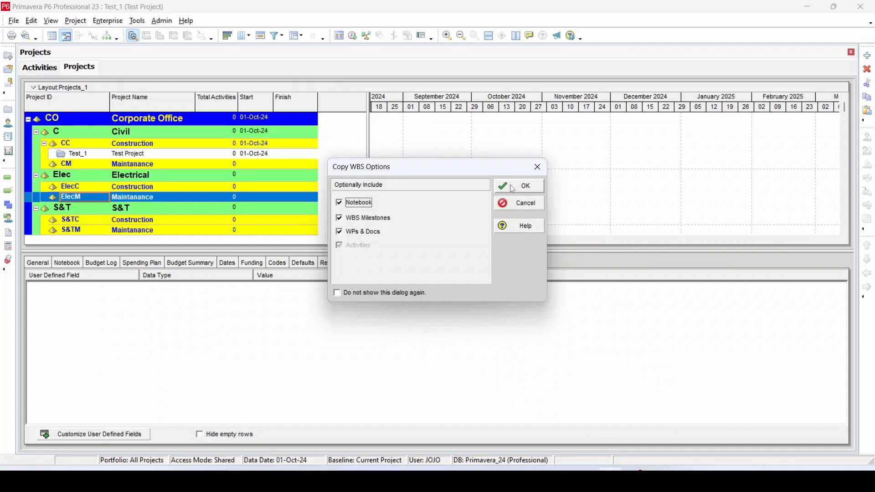
click(510, 184)
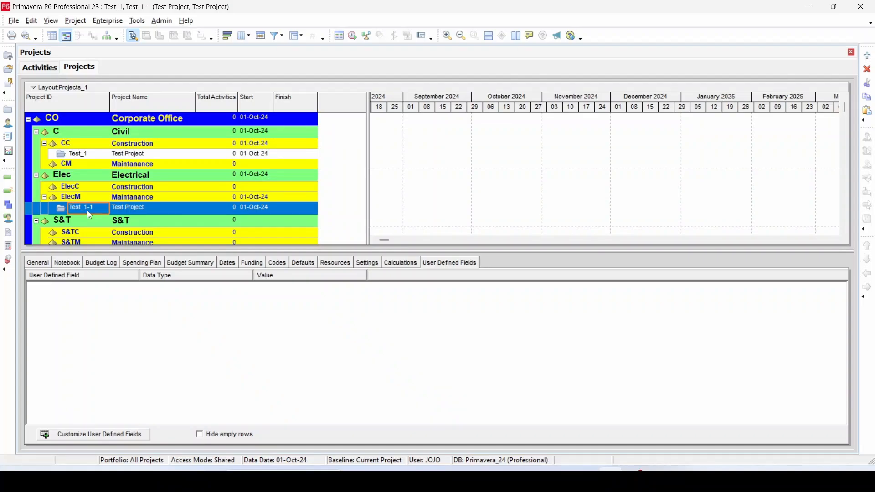
click(95, 157)
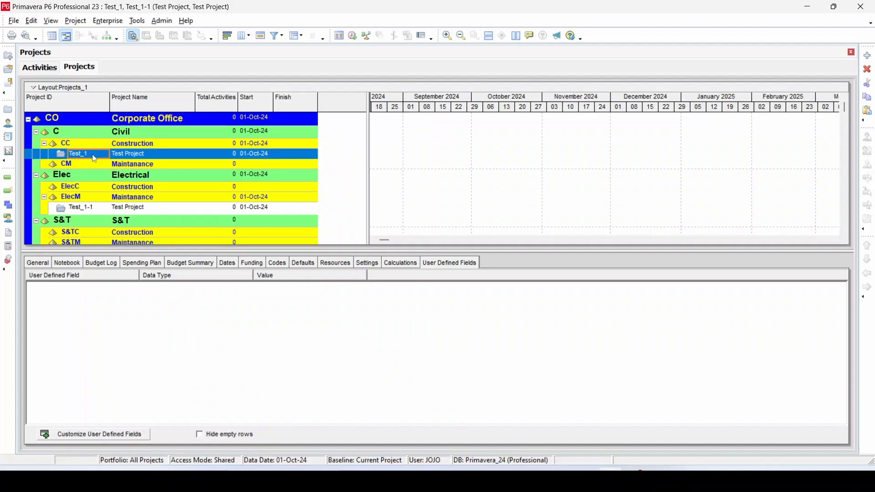
click(146, 206)
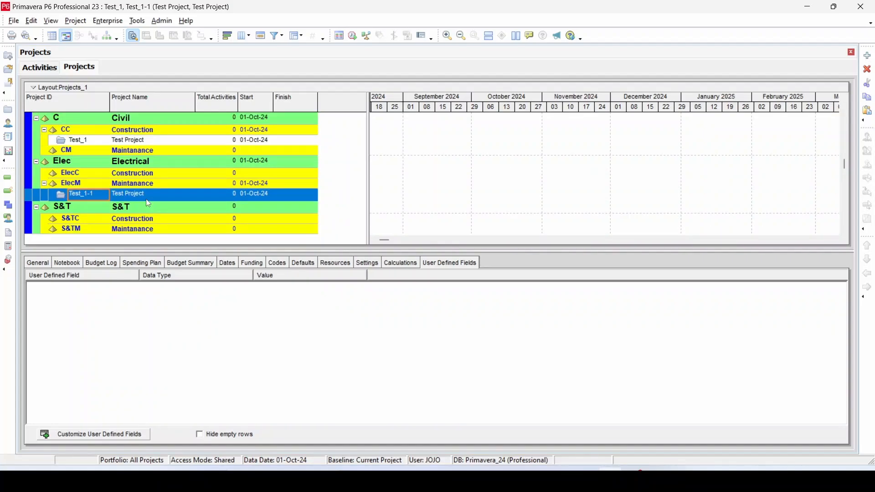